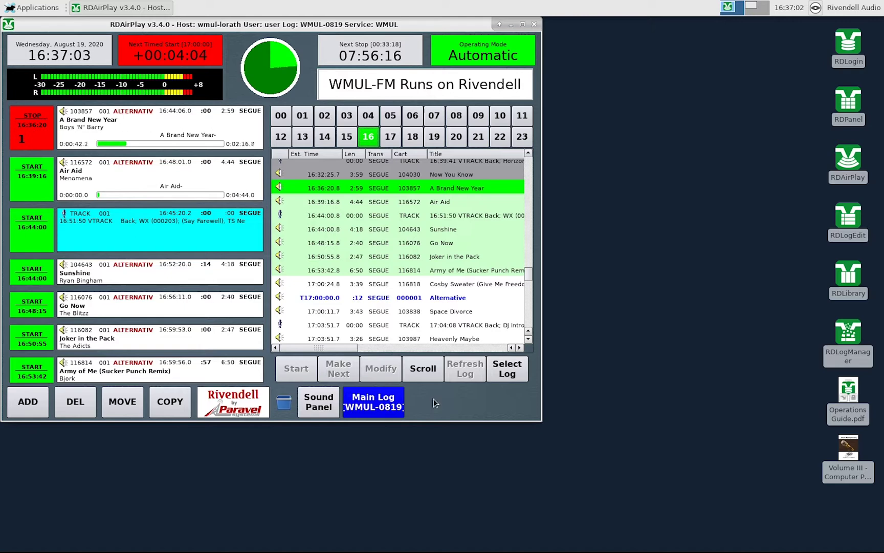
- Switch between the sound panel of cart buttons and the main log list a few times
click(327, 407)
click(330, 407)
click(334, 406)
click(359, 408)
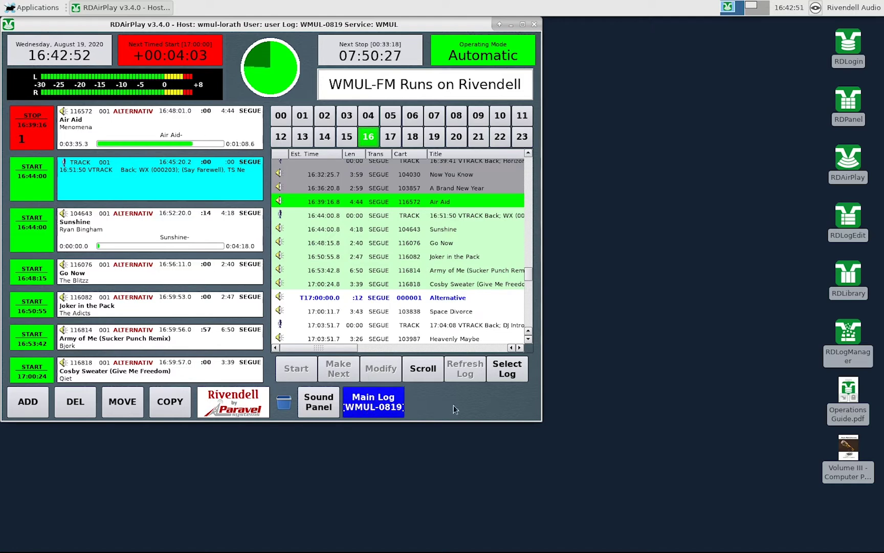
click(329, 405)
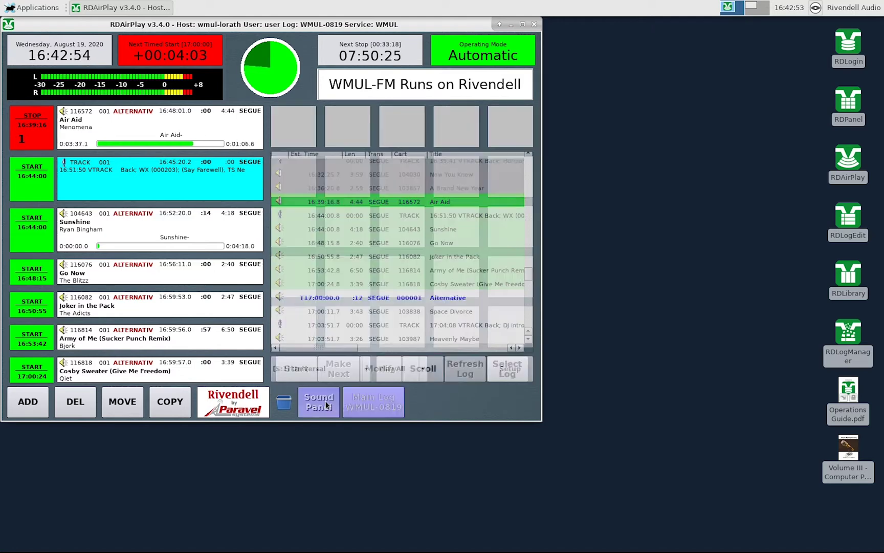
click(367, 407)
click(323, 406)
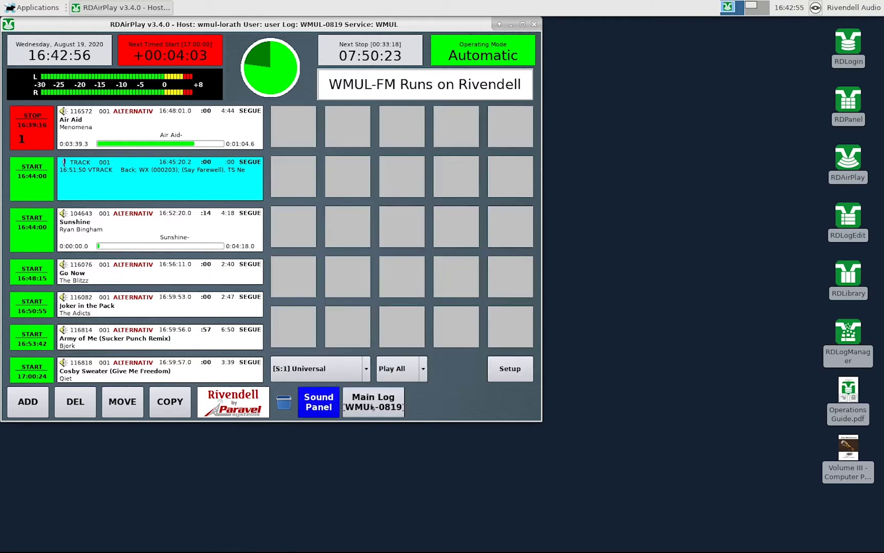
click(373, 407)
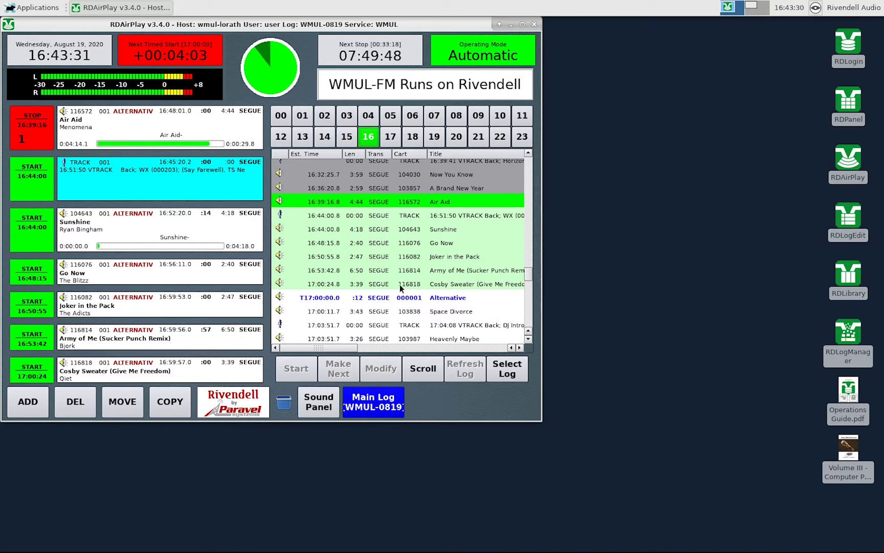
- Jump the log to the 20:00 hour events, then back to the 16:00 hour
scroll(400, 285, up, 12)
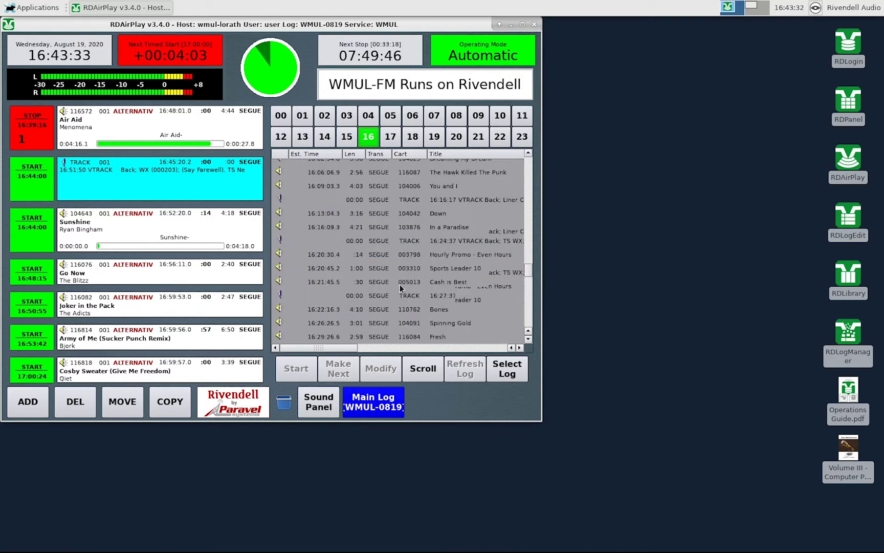
scroll(399, 290, down, 15)
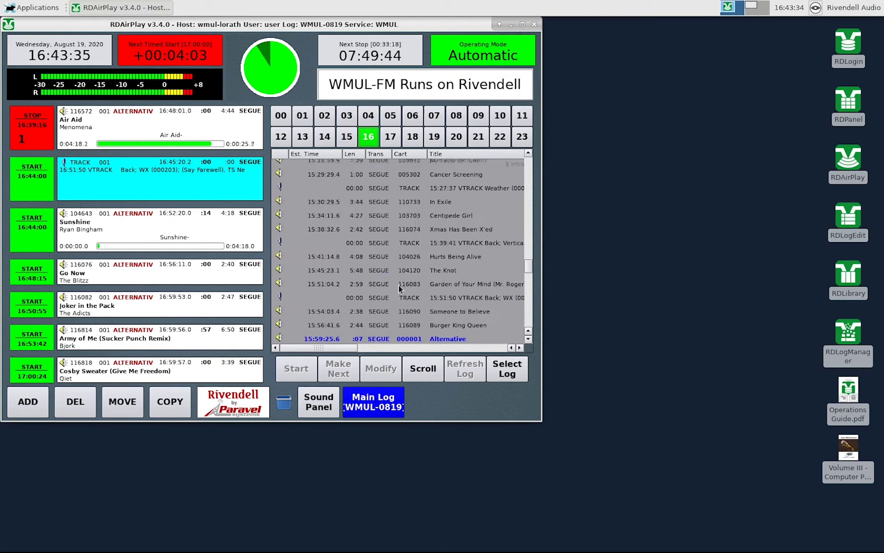
scroll(398, 288, down, 1)
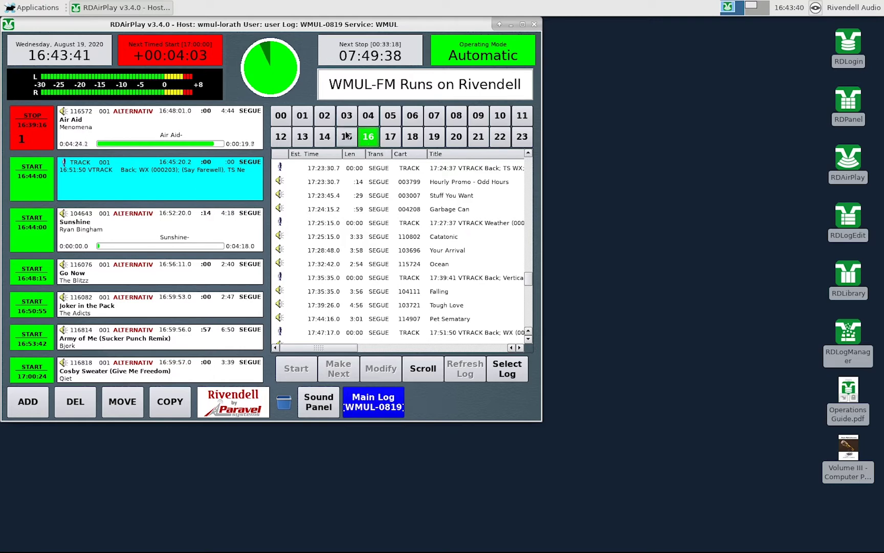
click(453, 138)
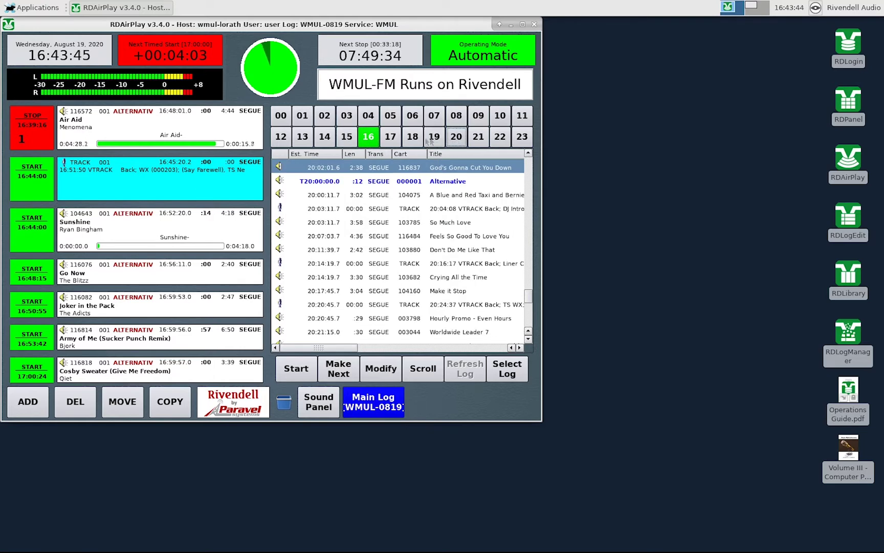
click(364, 136)
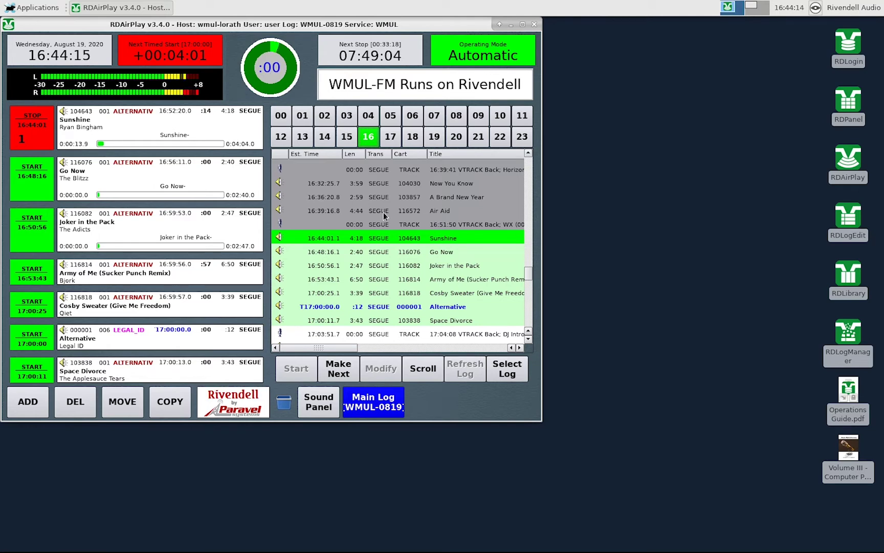
- Select the Army of Me (Sucker Punch Remix) event in the log
scroll(384, 266, down, 2)
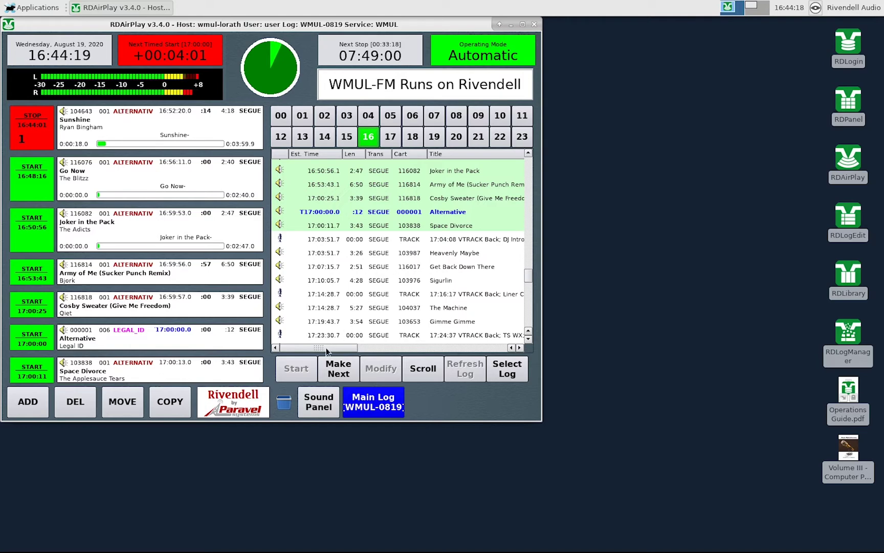
drag(326, 352, 305, 356)
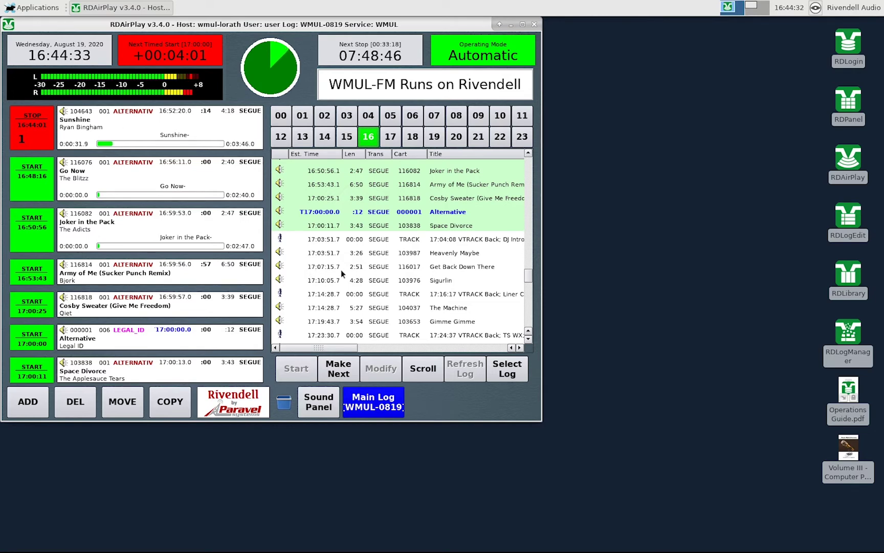
scroll(341, 269, up, 3)
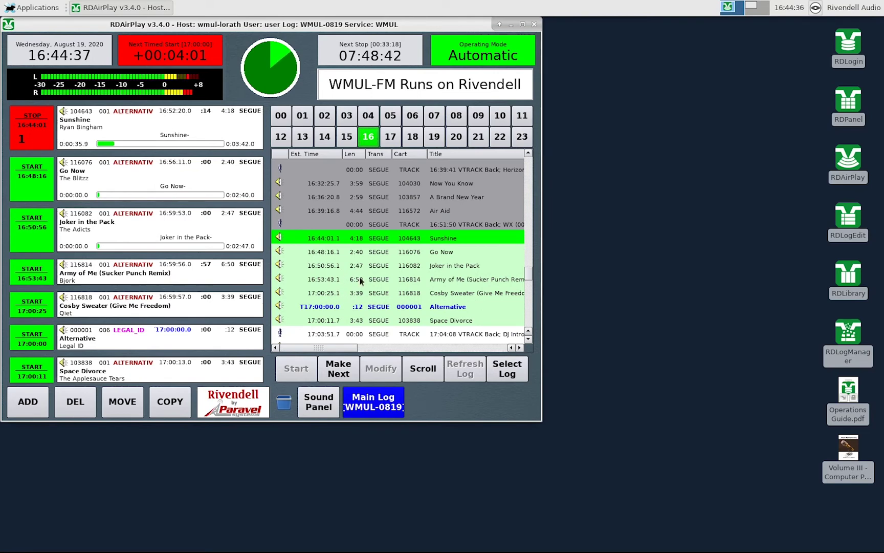
click(349, 282)
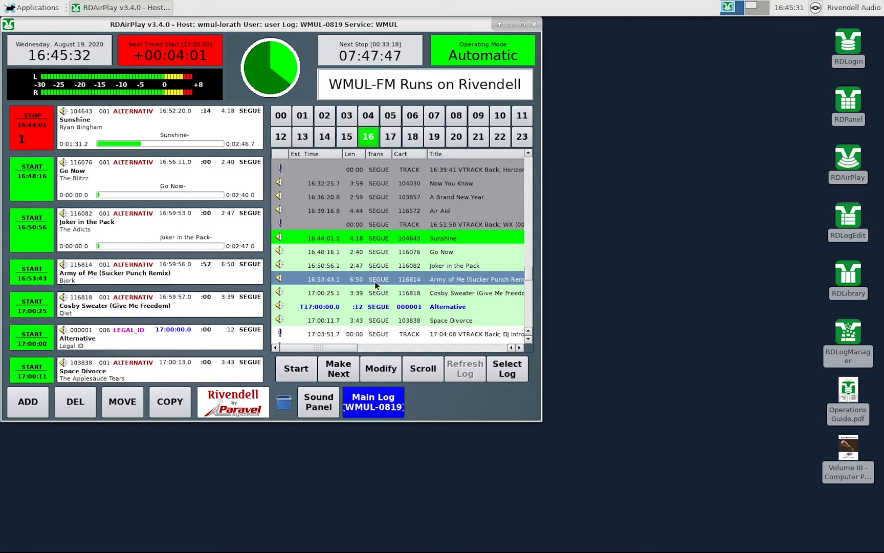
- Select the playing Sunshine entry, then the upcoming Space Divorce entry
scroll(374, 281, down, 5)
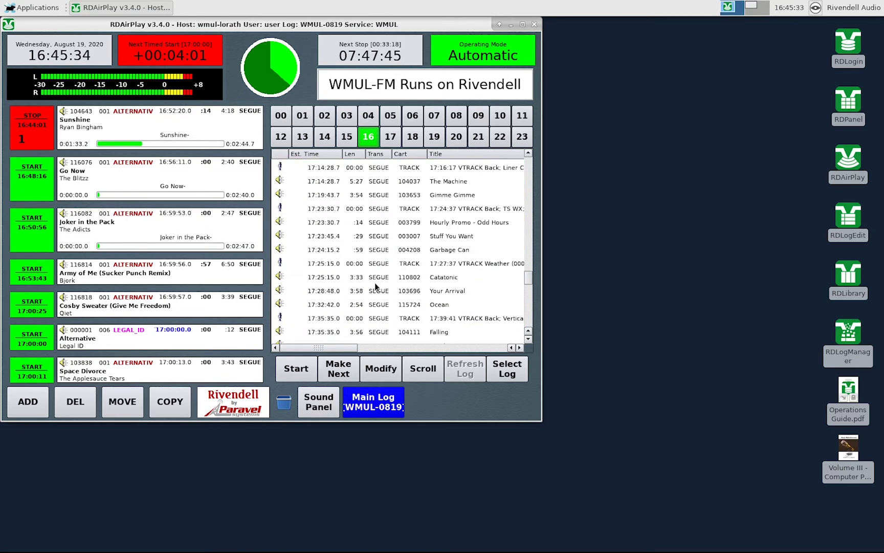
scroll(375, 282, up, 3)
scroll(375, 287, up, 2)
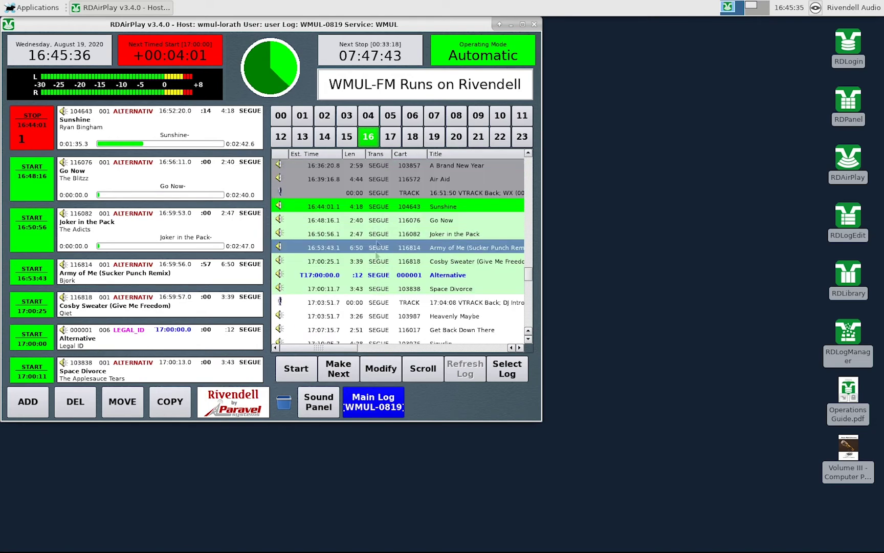
click(379, 206)
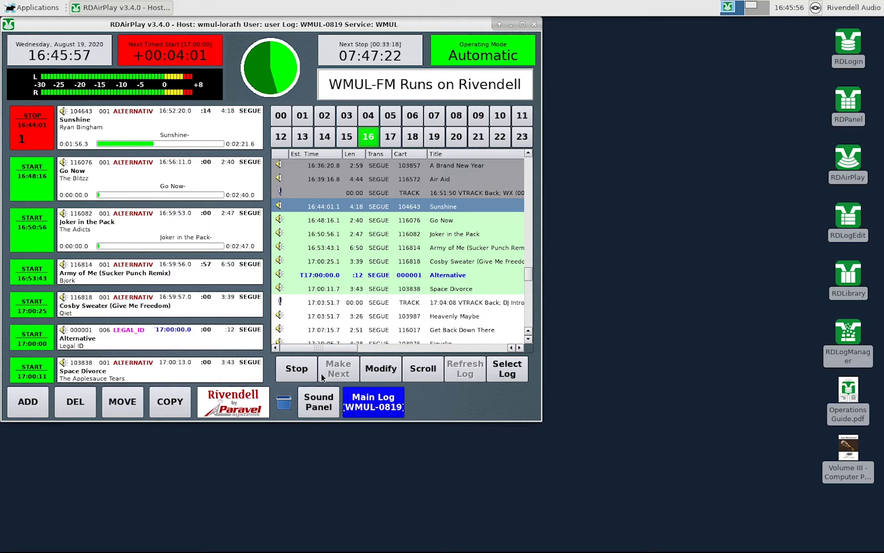
click(395, 289)
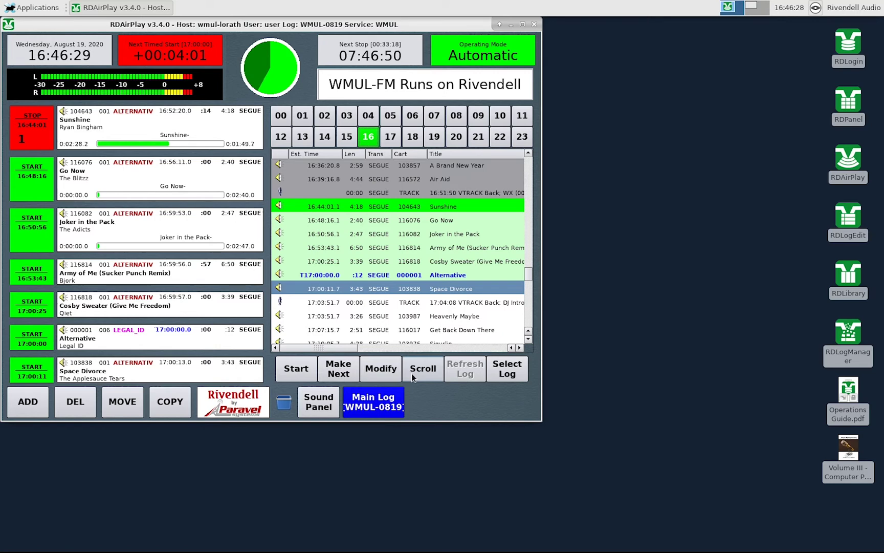
- Turn Scroll auto-follow on for the playing Sunshine event, then off again
click(412, 373)
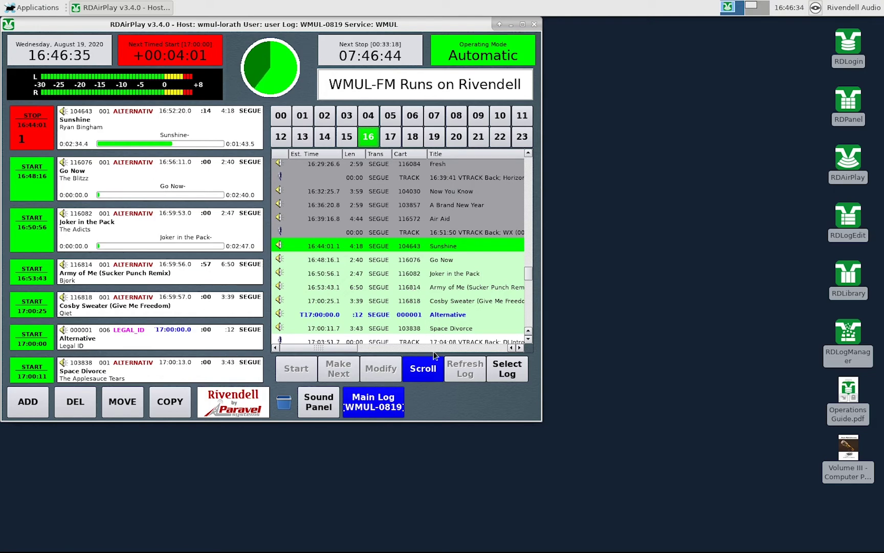
click(433, 380)
scroll(417, 293, down, 6)
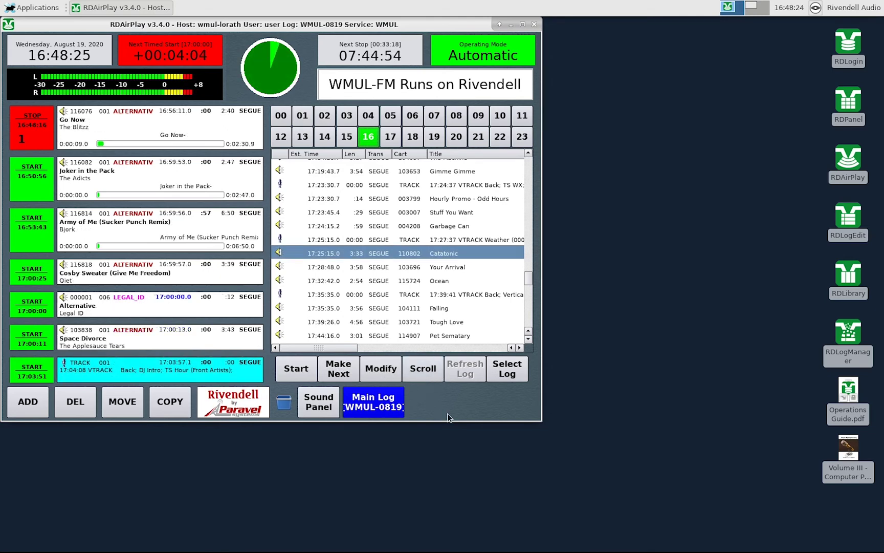
- Open the Catatonic event's Edit Event dialog, which shows a Segue start transition
click(382, 373)
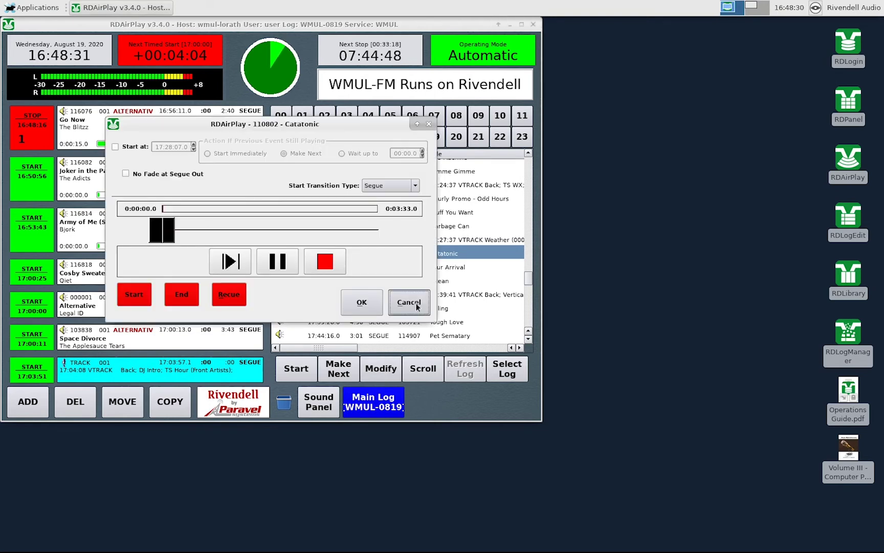
click(409, 302)
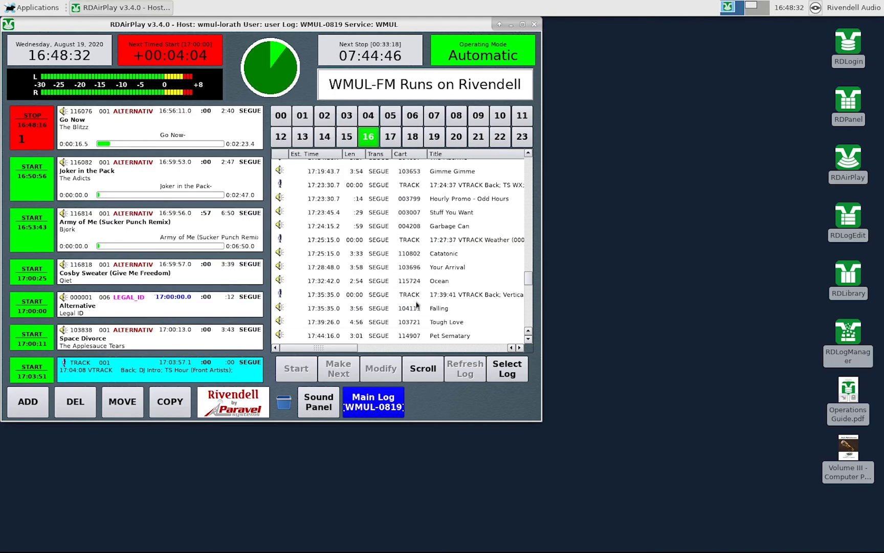
click(402, 254)
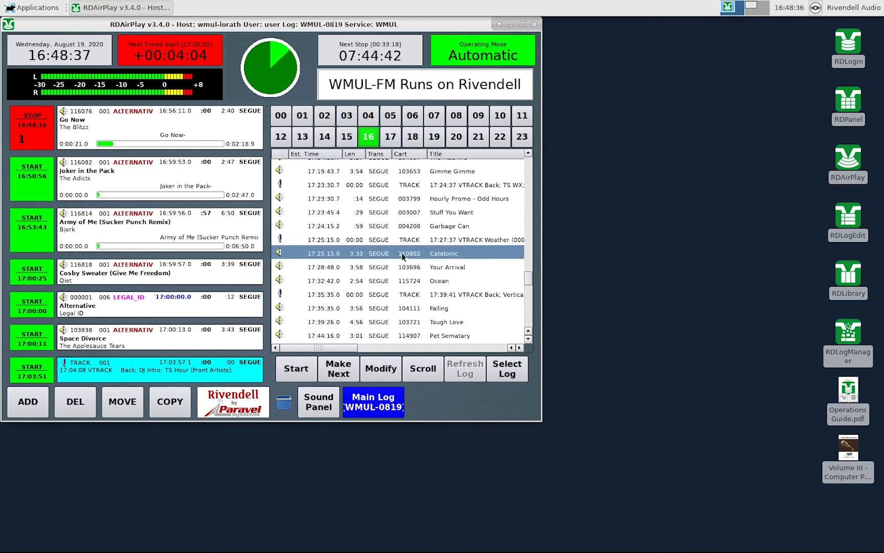
double_click(401, 253)
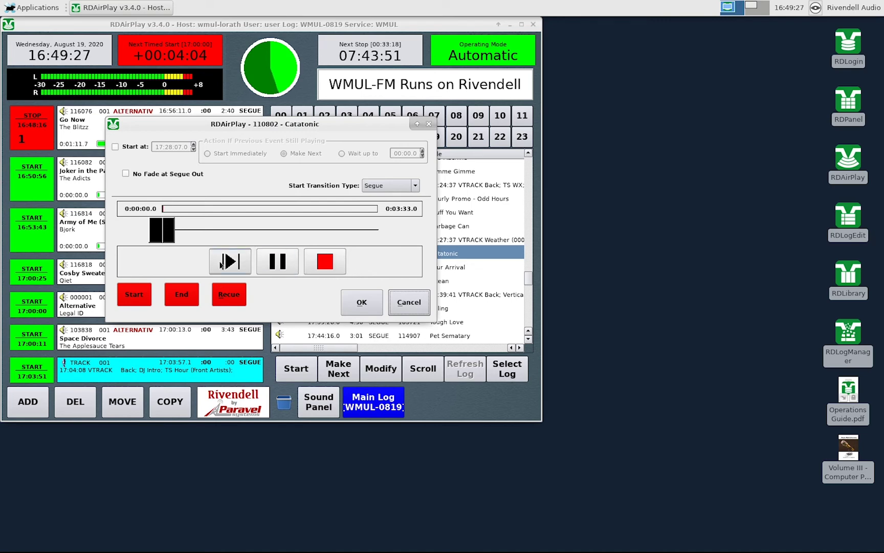
- Audition the Catatonic audio, skip ahead to about 2:35, then cancel the dialog unchanged
click(222, 263)
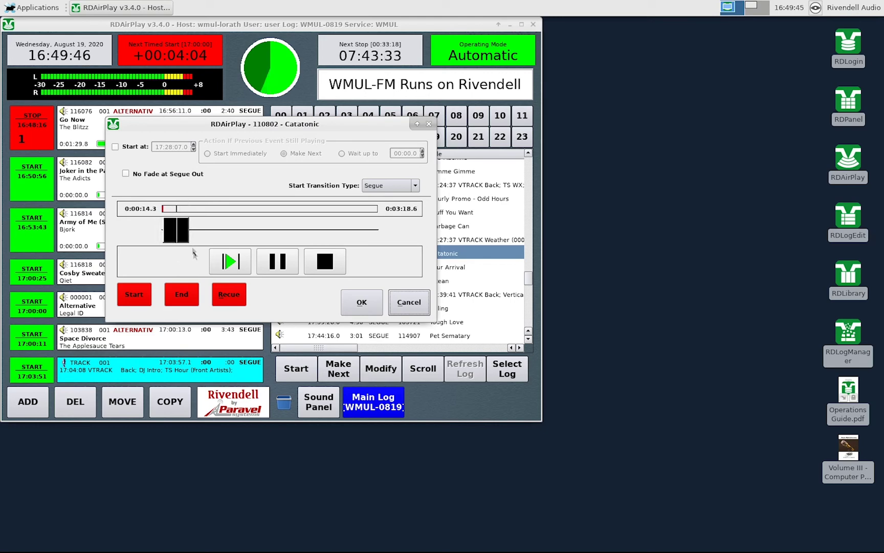
drag(184, 240, 328, 242)
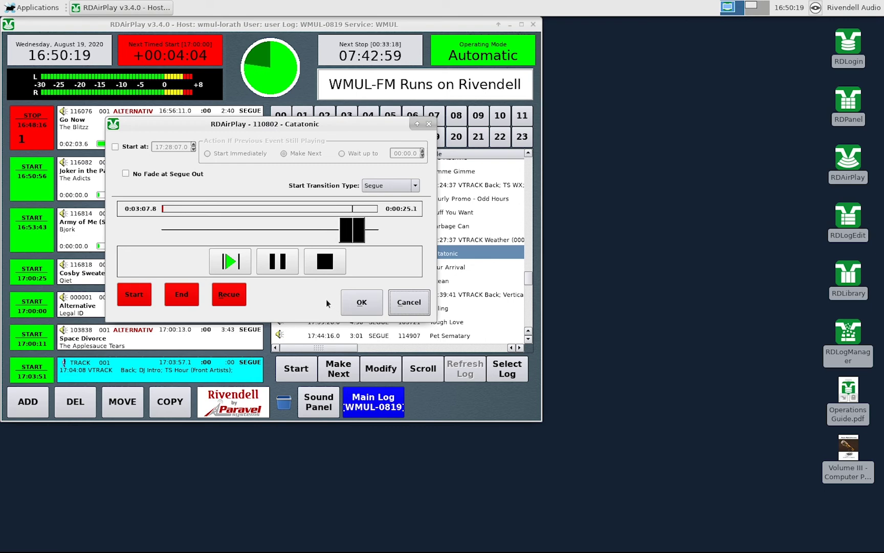
click(407, 302)
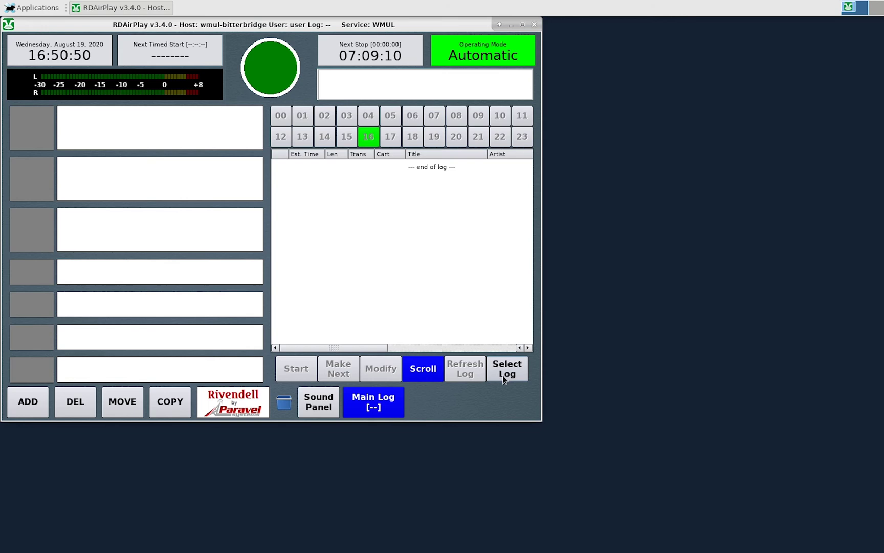
- Open Select Log, filter by 'foot' then clear it, and toggle Show Only Recent Logs on and off
click(505, 378)
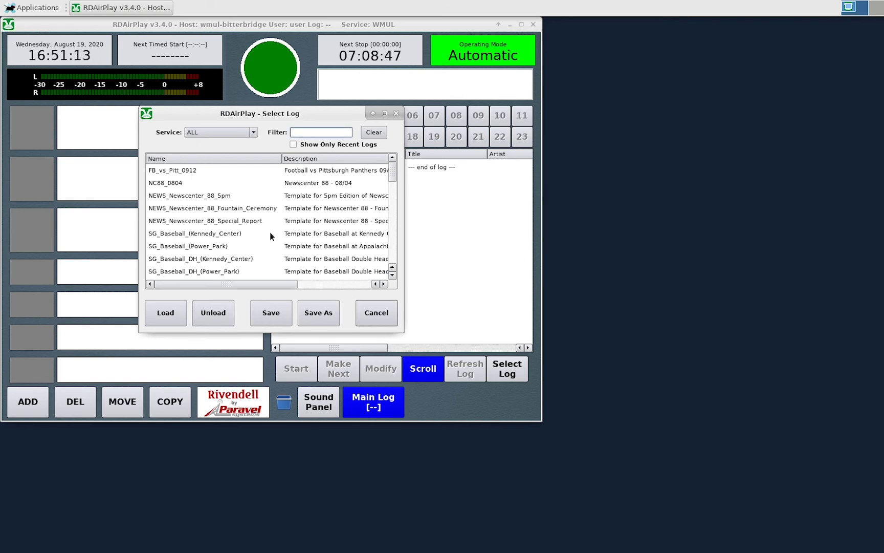
scroll(269, 233, down, 5)
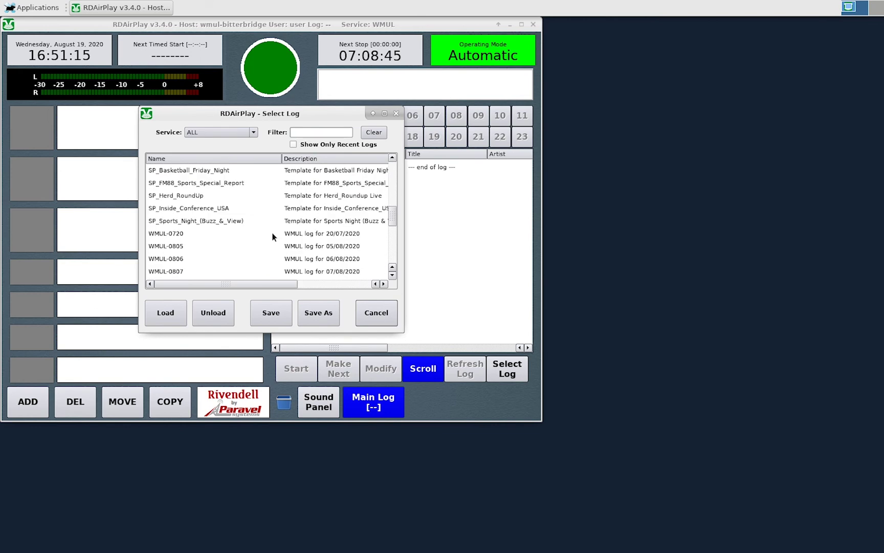
scroll(272, 237, up, 5)
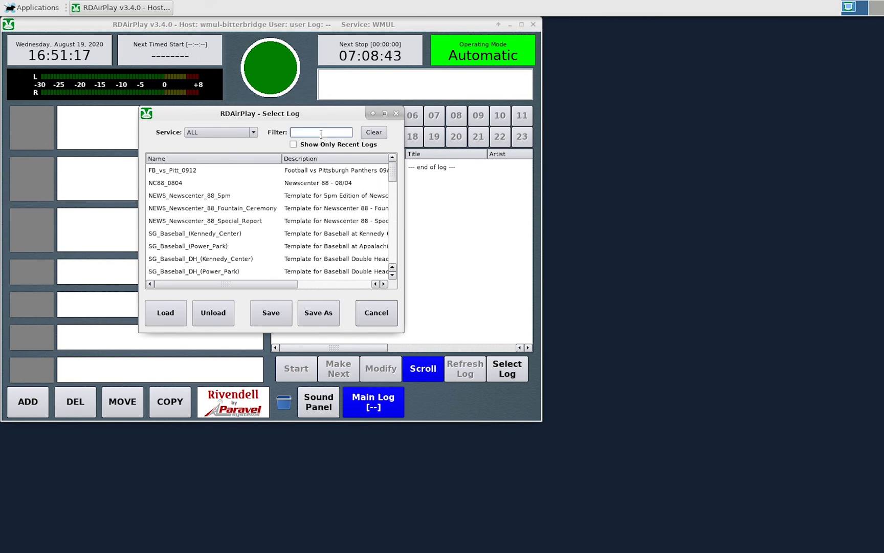
text(foot)
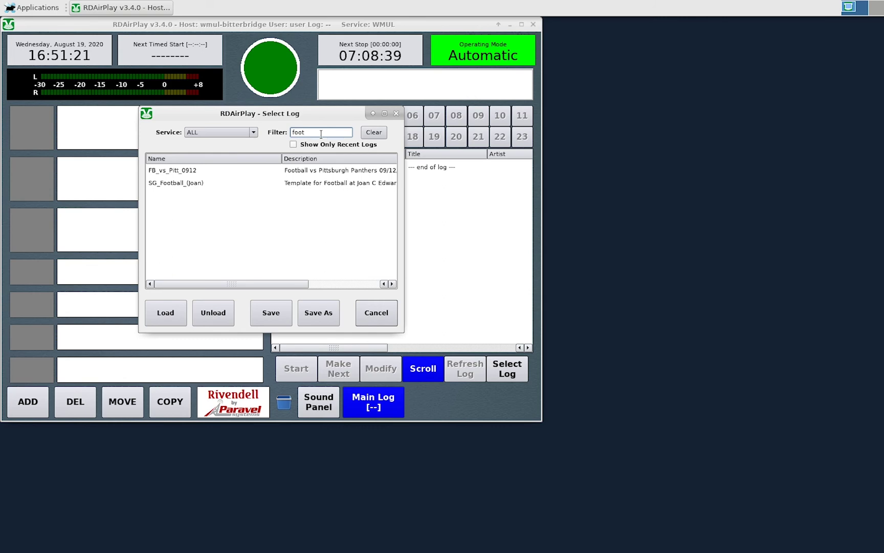
key(BackSpace)
key(BackSpace)
key(BackSpace)
key(BackSpace)
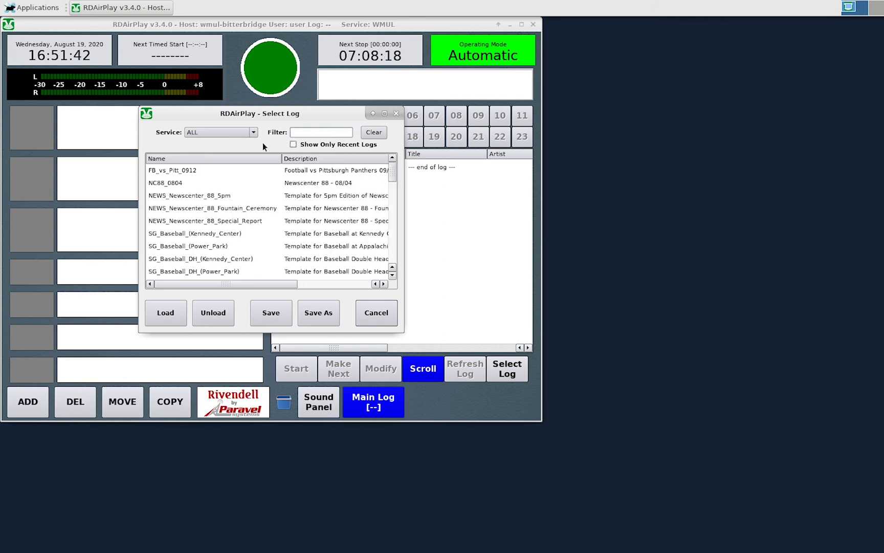
click(293, 145)
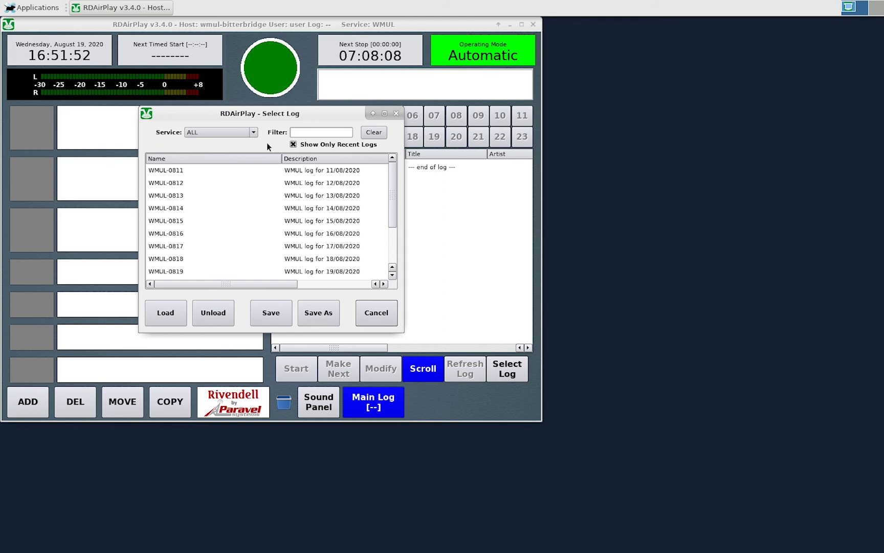
click(294, 144)
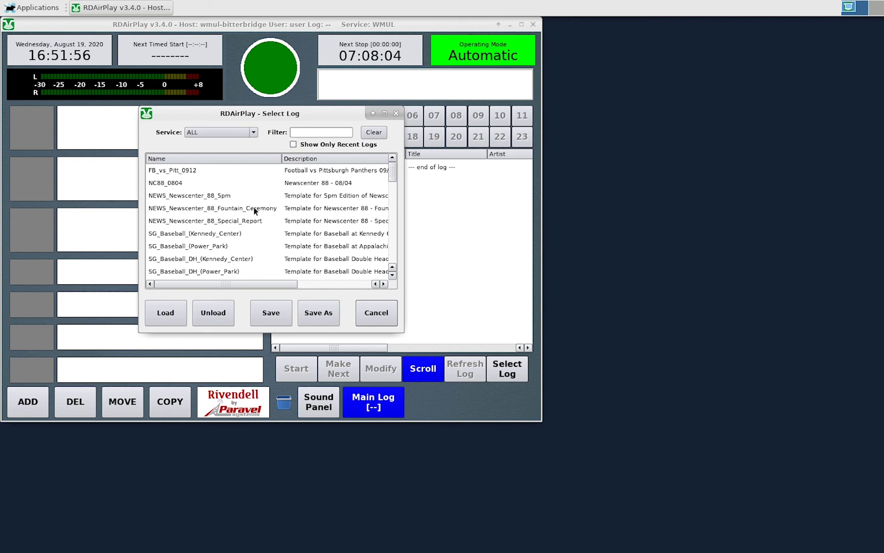
- Load the NC88_0804 log into the main log, then reopen Select Log
click(190, 184)
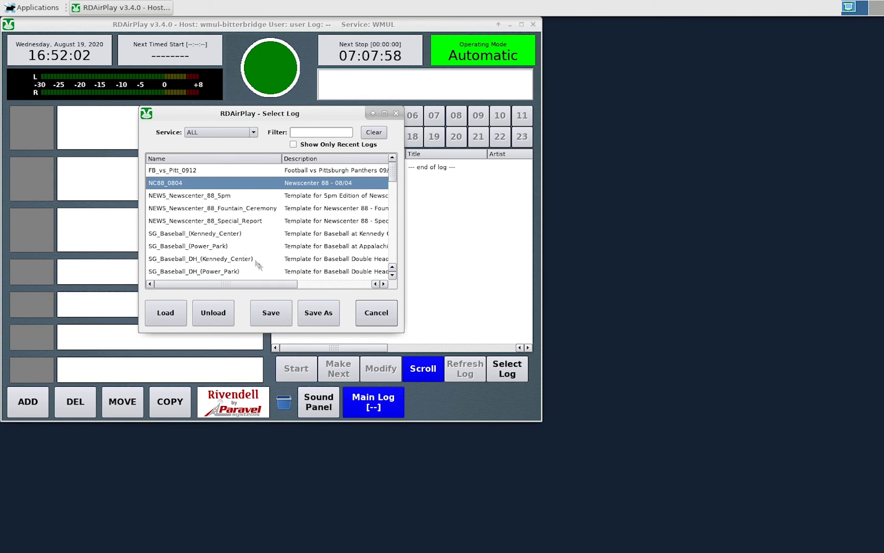
click(166, 312)
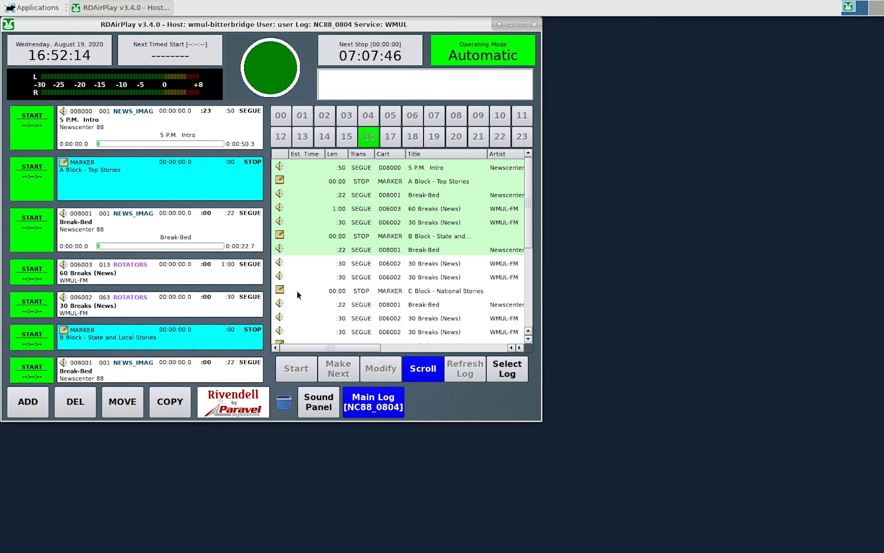
click(516, 373)
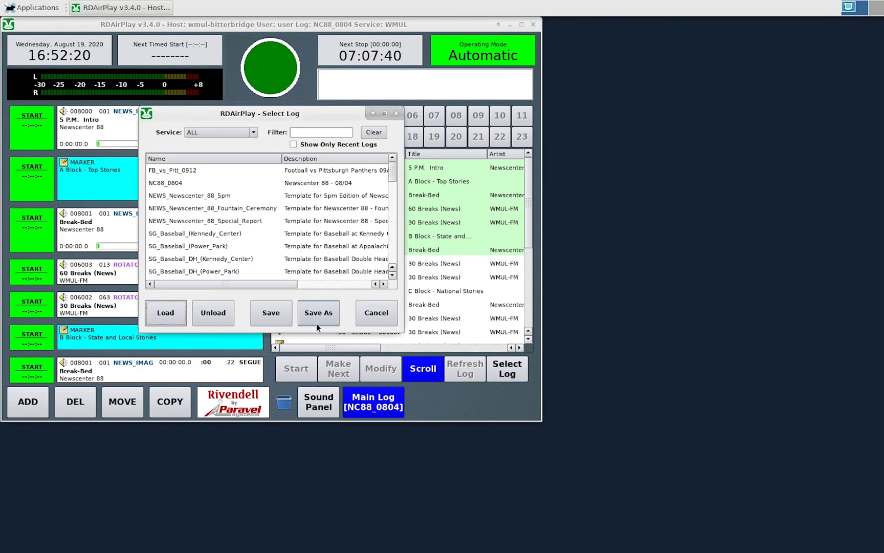
click(215, 320)
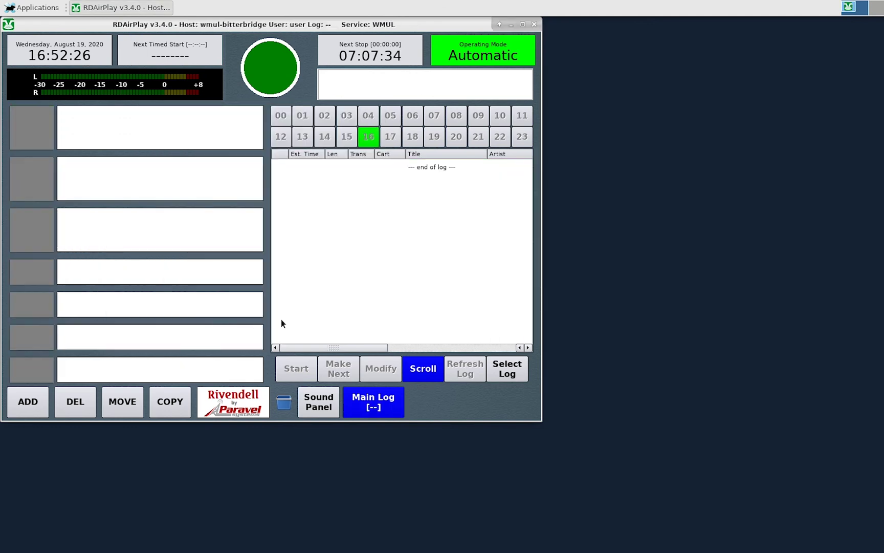